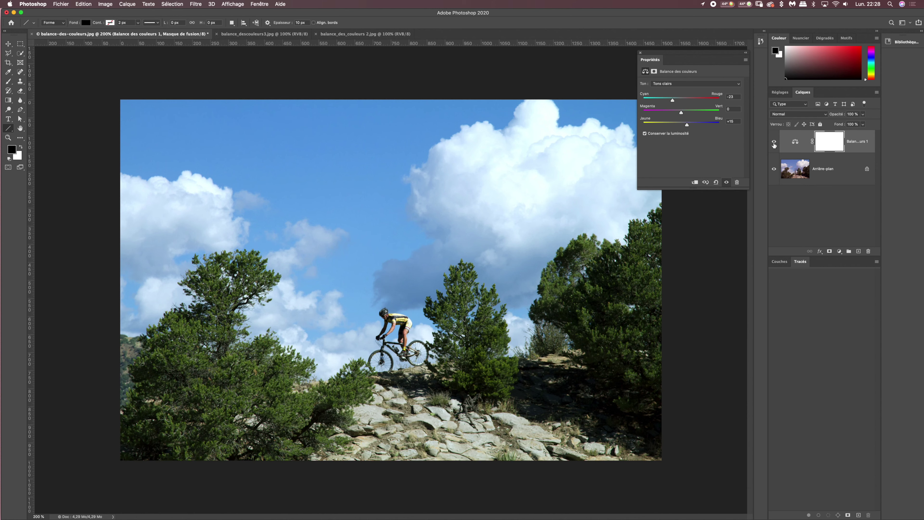
# Step: Compare the cyclist photo with and without its existing Color Balance adjustment
pyautogui.click(774, 143)
pyautogui.click(774, 143)
pyautogui.click(774, 142)
pyautogui.click(774, 143)
pyautogui.click(774, 142)
# Step: Delete the cyclist photo's existing Color Balance adjustment layer and add a fresh one
pyautogui.moveTo(833, 144); pyautogui.dragTo(869, 250)
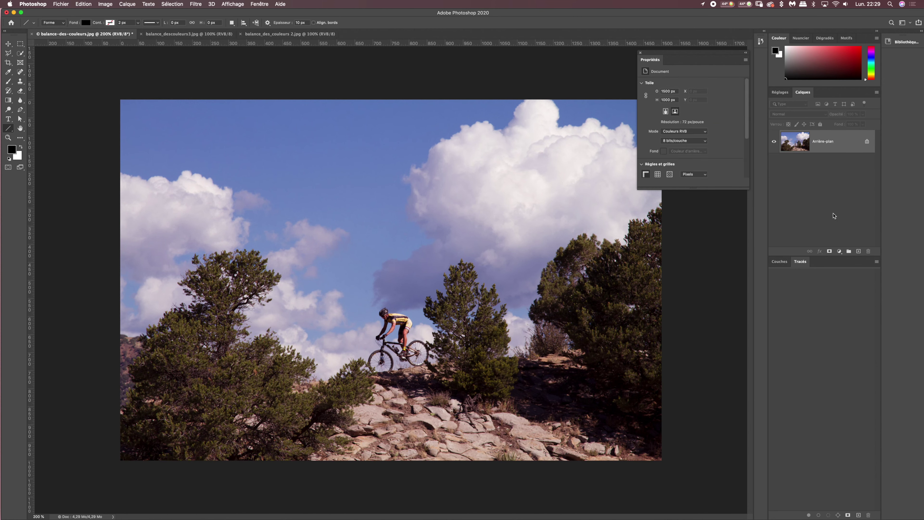
pyautogui.click(839, 251)
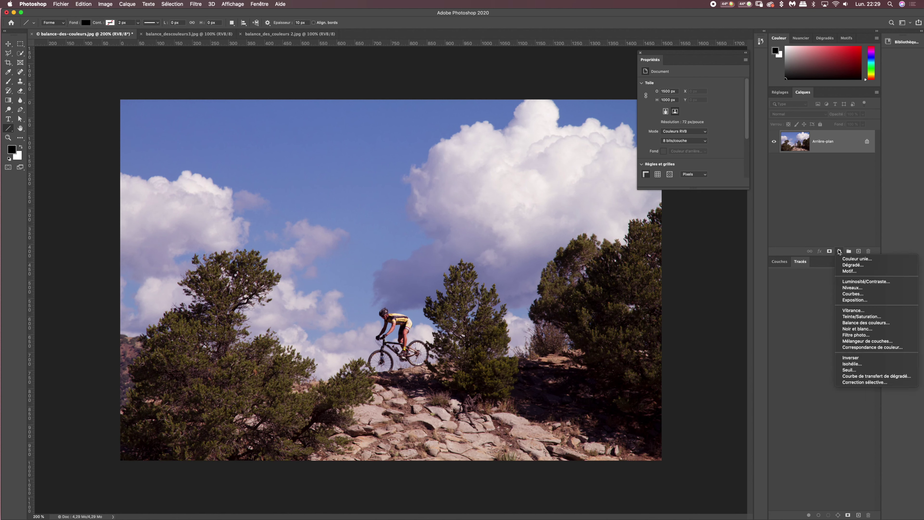
pyautogui.click(862, 323)
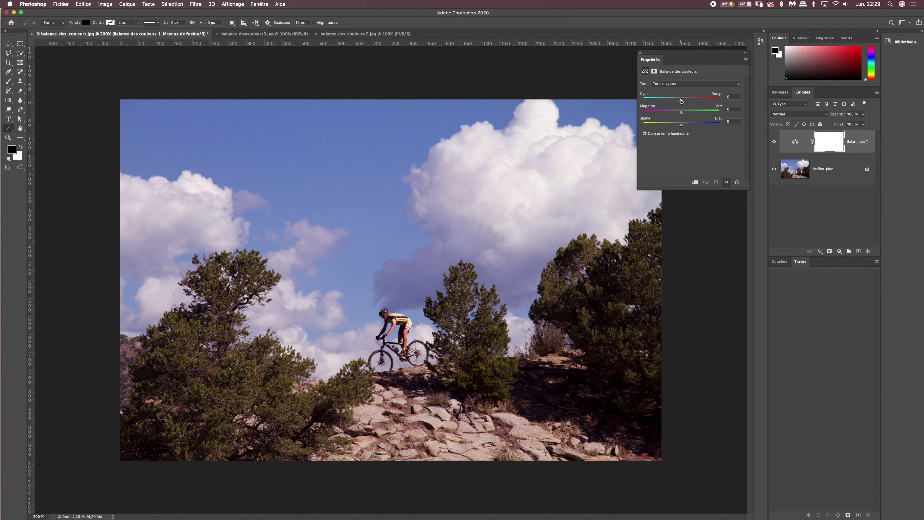
# Step: For the midtones, set Cyan-Red to -15 and Magenta-Green to +33
pyautogui.moveTo(681, 101); pyautogui.dragTo(676, 101)
pyautogui.click(729, 97)
pyautogui.write('-15')
pyautogui.click(645, 133)
pyautogui.moveTo(681, 112); pyautogui.dragTo(685, 112)
pyautogui.click(738, 109)
pyautogui.write('33')
# Step: Compare the cyclist photo before and after the midtone correction
pyautogui.click(775, 143)
pyautogui.click(775, 144)
pyautogui.click(775, 145)
pyautogui.click(774, 142)
# Step: For the highlights (Tons clairs), set Cyan-Red to -23 and Yellow-Blue to +15
pyautogui.click(669, 84)
pyautogui.click(672, 89)
pyautogui.moveTo(681, 101); pyautogui.dragTo(676, 101)
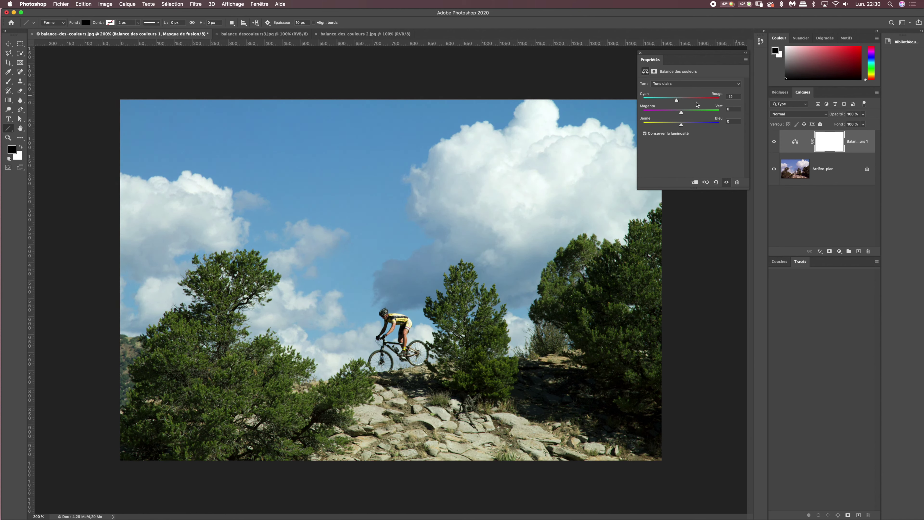
pyautogui.click(739, 97)
pyautogui.write('-23')
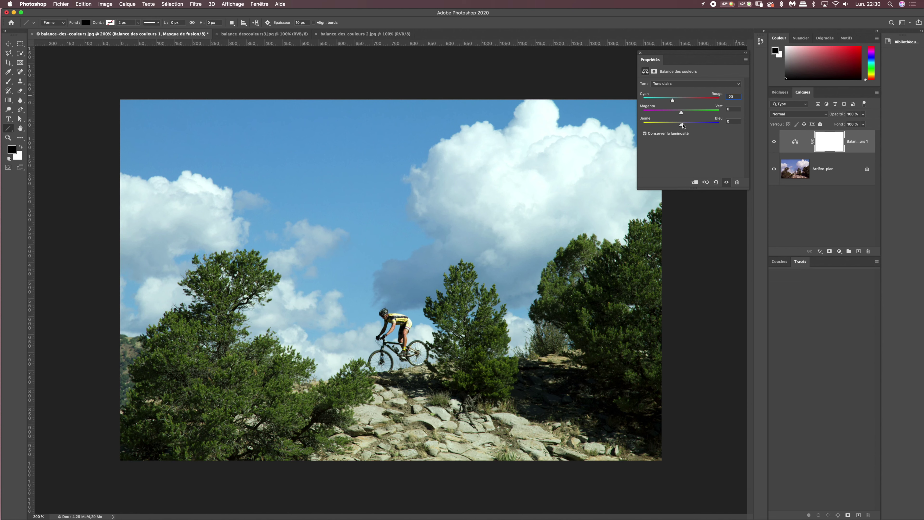
pyautogui.moveTo(683, 124); pyautogui.dragTo(717, 122)
pyautogui.write('15')
# Step: Compare the cyclist photo with and without the completed Color Balance correction
pyautogui.click(774, 141)
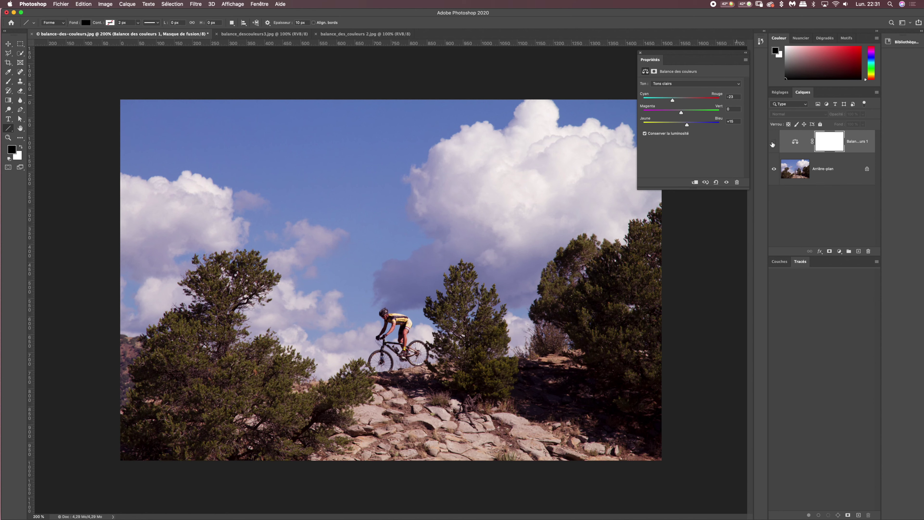
pyautogui.click(773, 142)
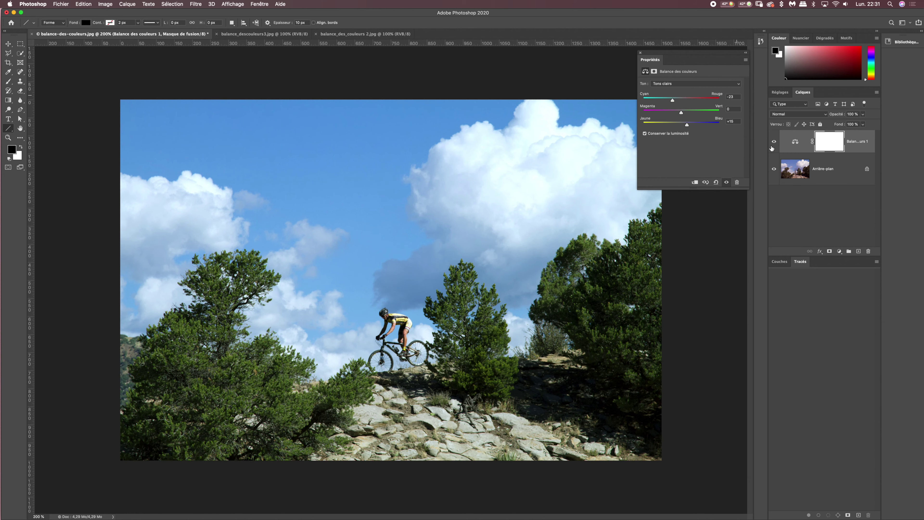
pyautogui.click(774, 143)
pyautogui.click(773, 143)
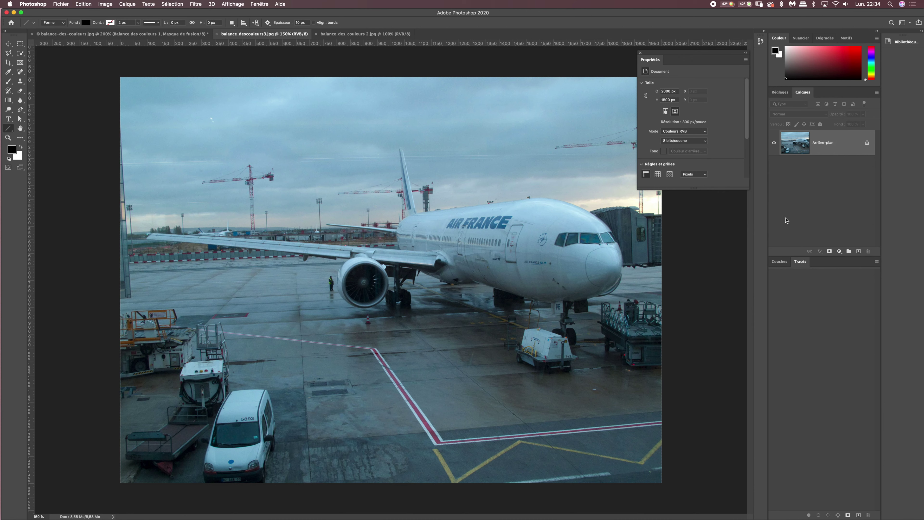
# Step: Add a Color Balance adjustment layer to the airplane photo and set its midtone Cyan-Red value to +25
pyautogui.click(840, 251)
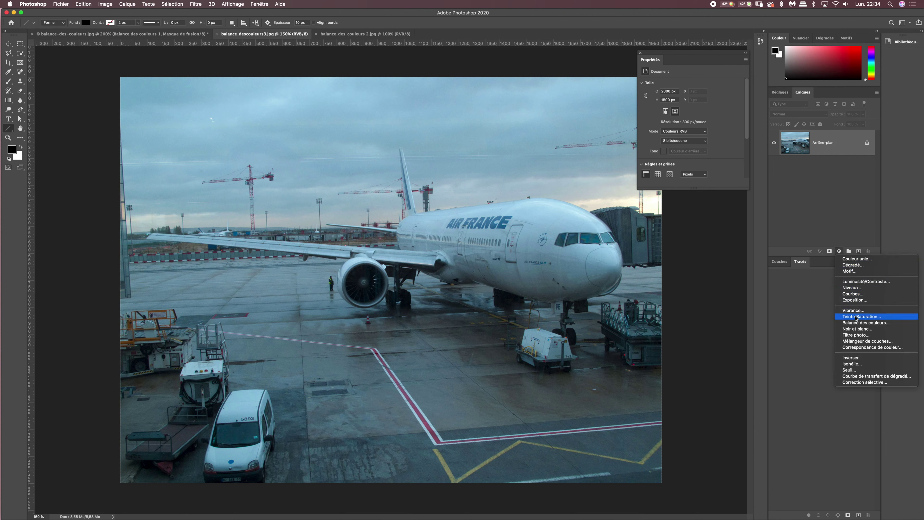
pyautogui.click(758, 201)
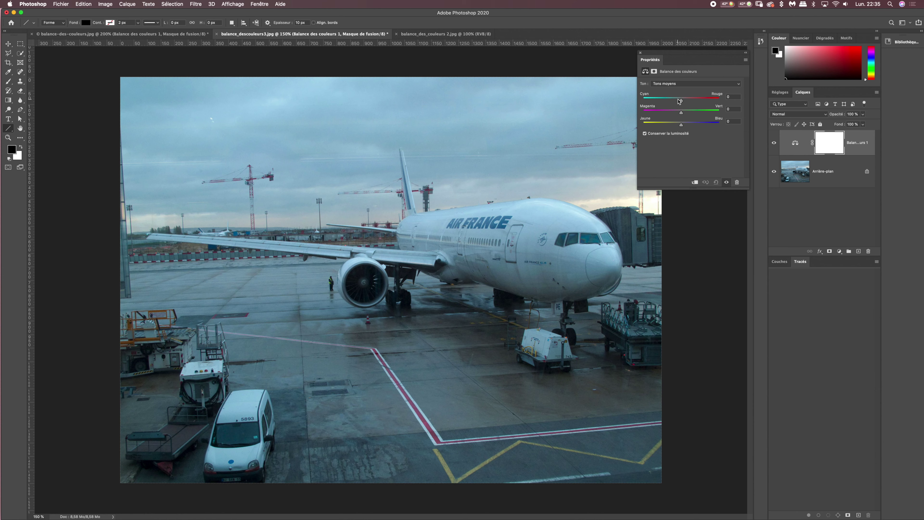
pyautogui.click(738, 96)
pyautogui.write('25')
# Step: Set the airplane photo's midtone Magenta-Green value to -10 and Yellow-Blue value to -45
pyautogui.moveTo(682, 112); pyautogui.dragTo(676, 113)
pyautogui.moveTo(676, 114); pyautogui.dragTo(676, 115)
pyautogui.write('-1')
pyautogui.moveTo(681, 126); pyautogui.dragTo(673, 126)
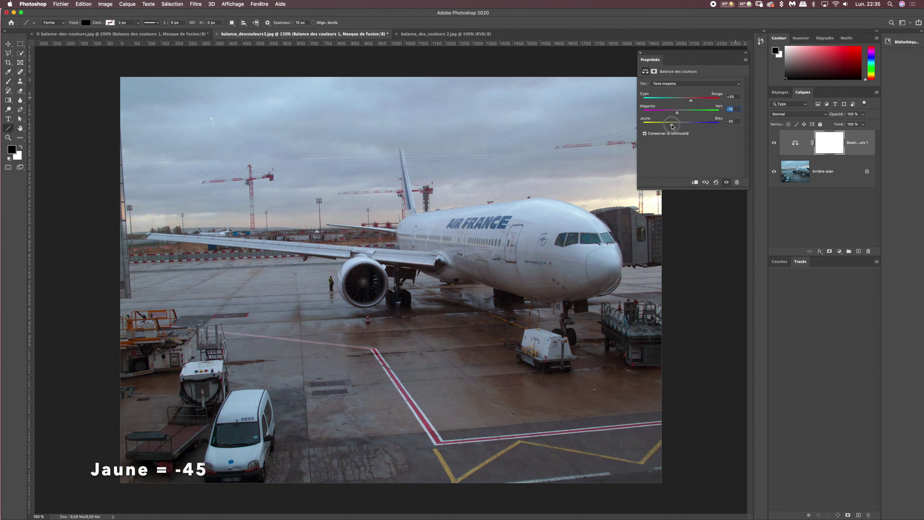
pyautogui.click(735, 121)
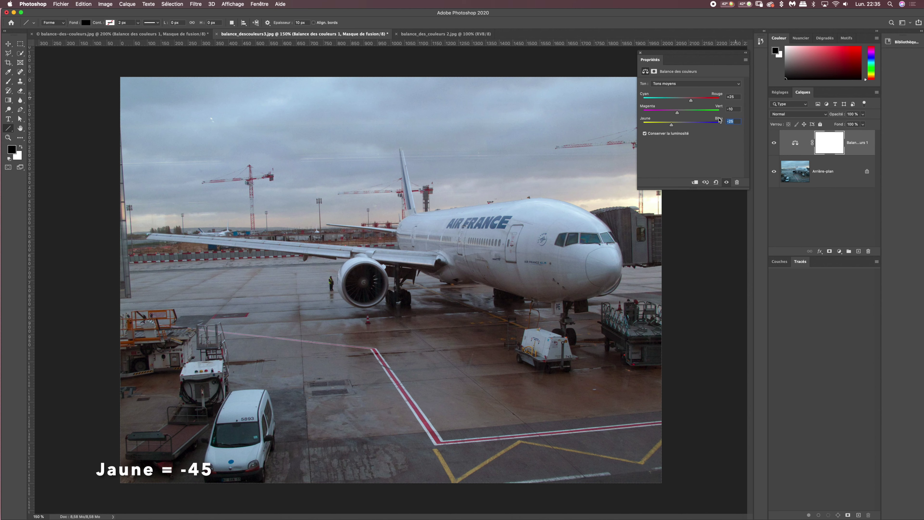
pyautogui.write('-')
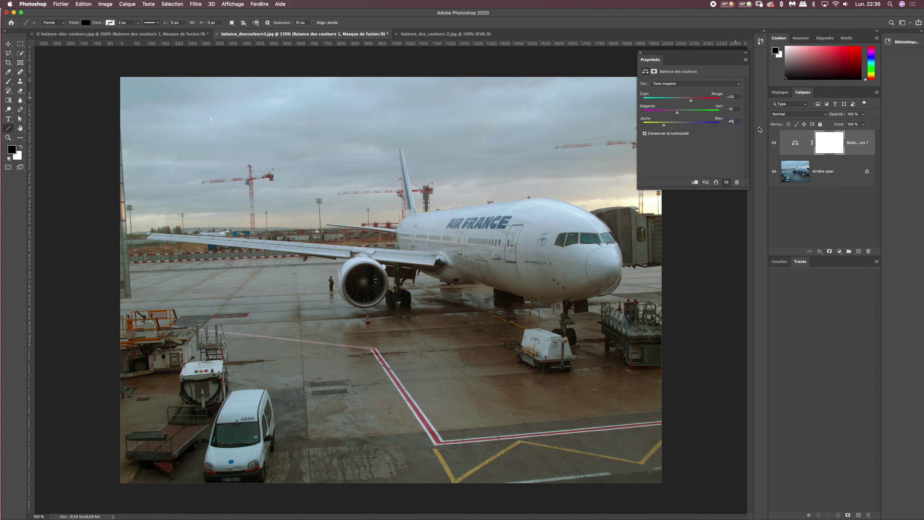
# Step: Compare the airplane photo with and without the Color Balance adjustment
pyautogui.click(775, 143)
pyautogui.click(775, 144)
pyautogui.click(775, 144)
pyautogui.click(774, 145)
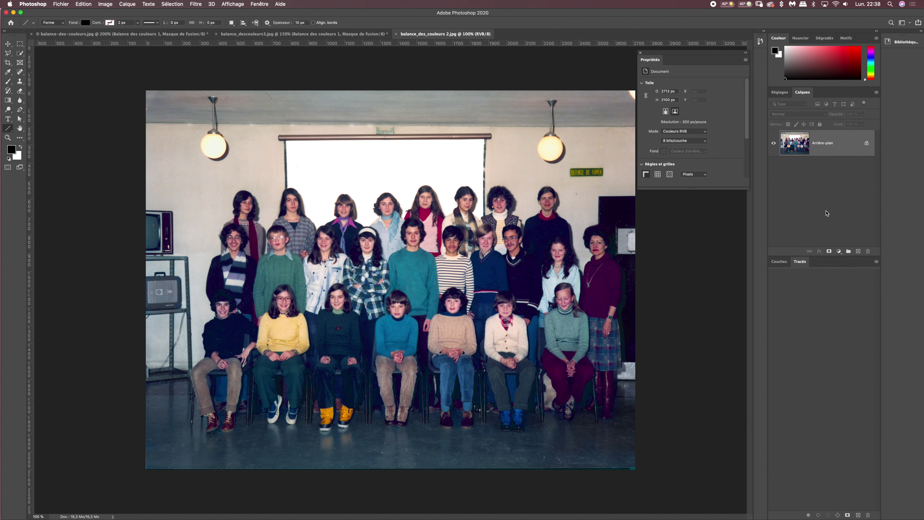
# Step: Add a Color Balance adjustment layer to the class photo and set its midtone Cyan-Red value to +15
pyautogui.click(839, 251)
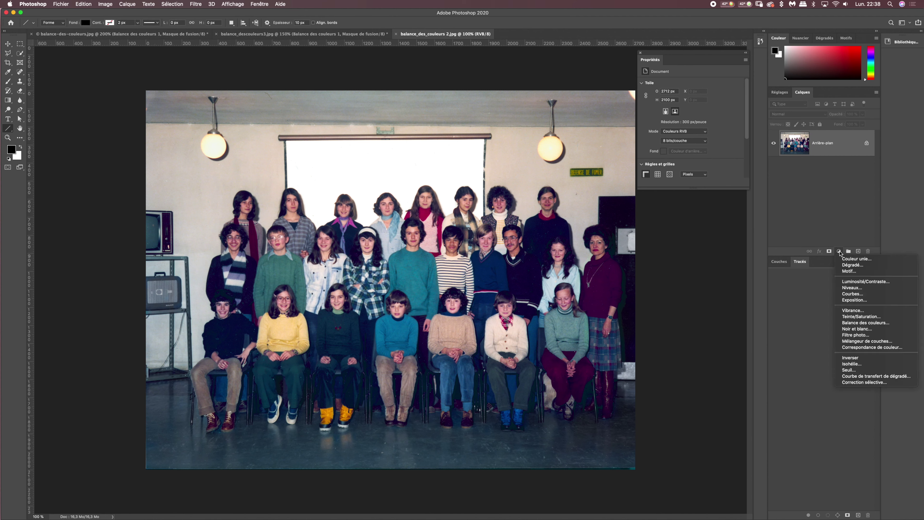
pyautogui.click(861, 323)
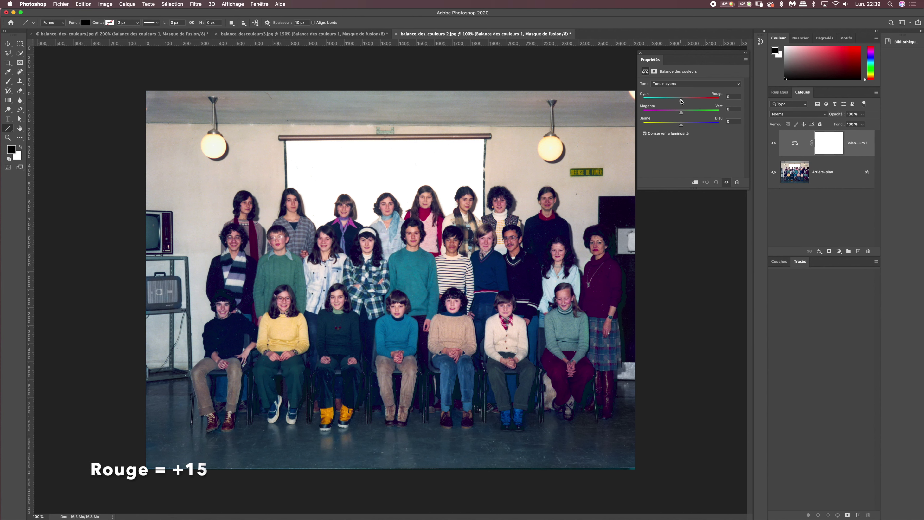
pyautogui.moveTo(680, 98); pyautogui.dragTo(687, 102)
pyautogui.click(738, 96)
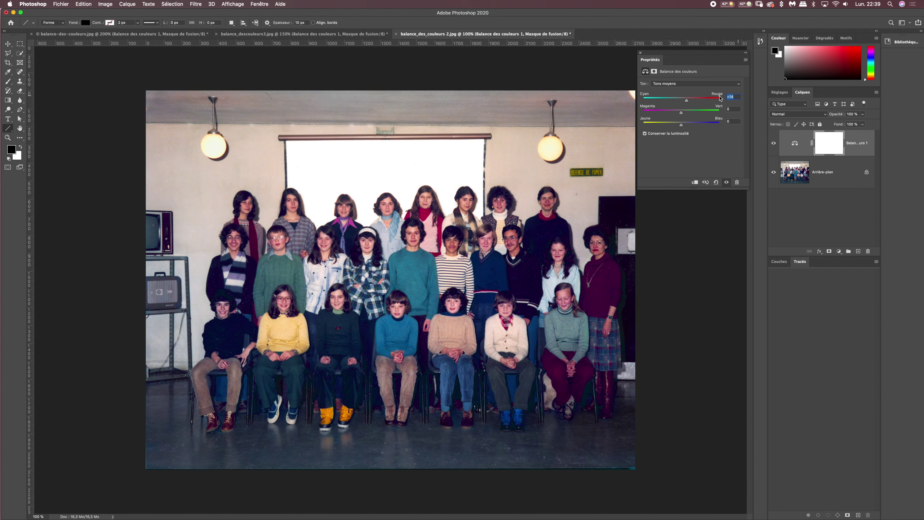
pyautogui.write('15')
# Step: For the class photo's shadows (Tons foncés), set Yellow-Blue to -25
pyautogui.click(661, 85)
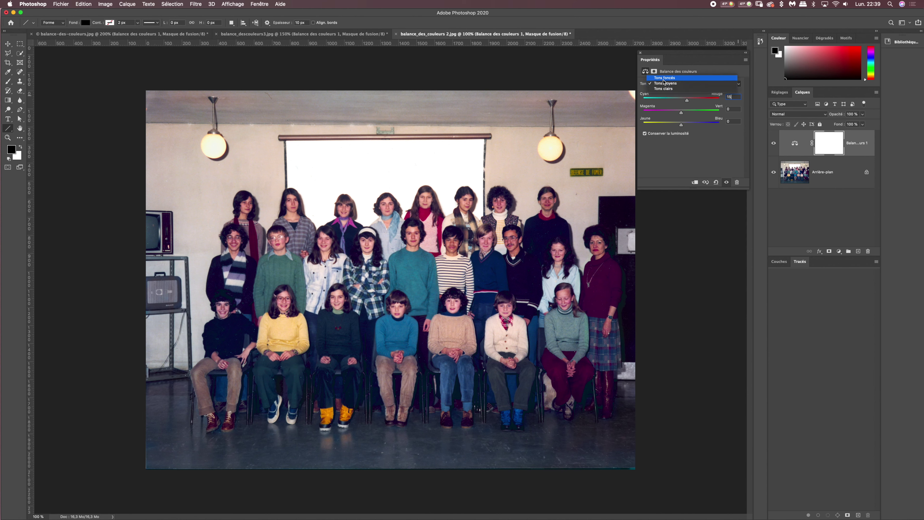
pyautogui.click(664, 78)
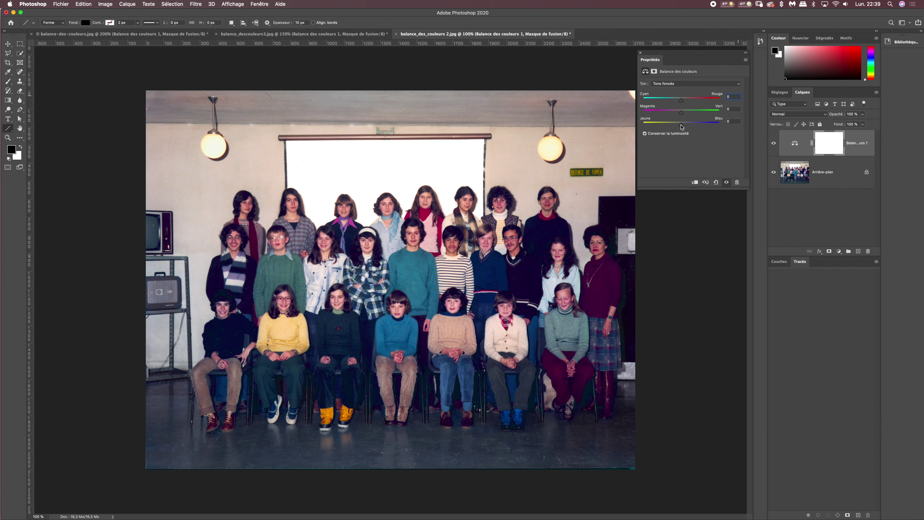
pyautogui.moveTo(682, 126); pyautogui.dragTo(675, 126)
pyautogui.write('-25')
# Step: Compare the class photo with and without the Color Balance adjustment
pyautogui.click(773, 143)
pyautogui.click(773, 146)
pyautogui.click(773, 146)
pyautogui.click(772, 145)
pyautogui.click(773, 145)
pyautogui.click(773, 145)
pyautogui.click(773, 146)
pyautogui.click(773, 146)
# Step: Review the class photo's Color Balance settings across the tonal ranges, ending on the shadows
pyautogui.click(672, 87)
pyautogui.click(672, 92)
pyautogui.click(670, 84)
pyautogui.click(668, 92)
pyautogui.click(673, 90)
pyautogui.click(674, 70)
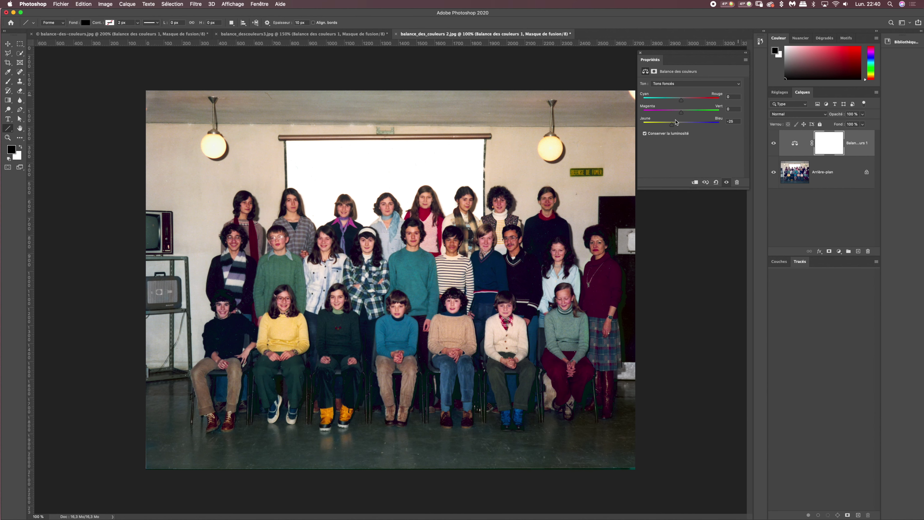